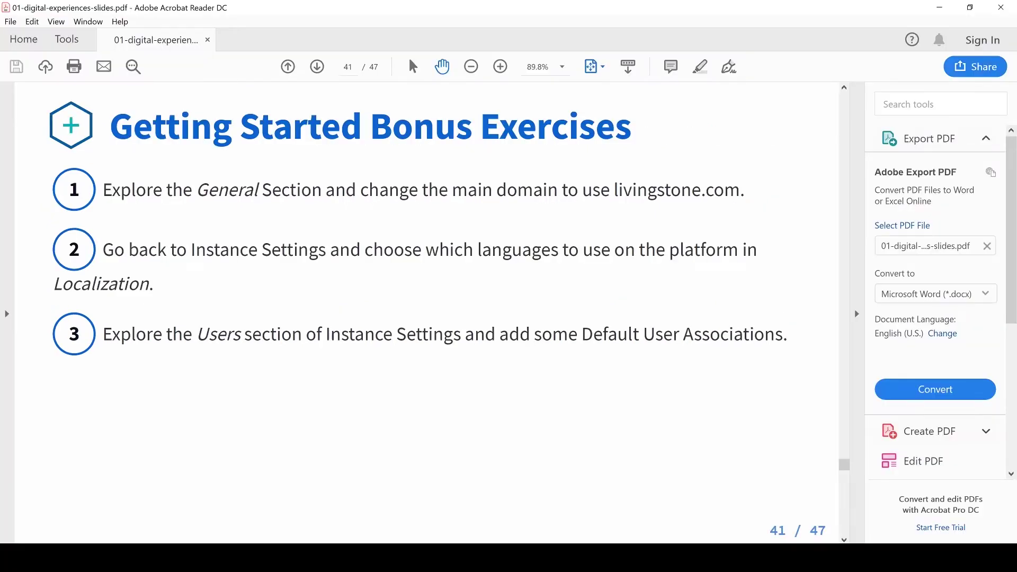
Rerun '.\catalina.bat jpda start' in a maximized PowerShell to launch Tomcat under the debugger on port 8000.
key(alt+Tab)
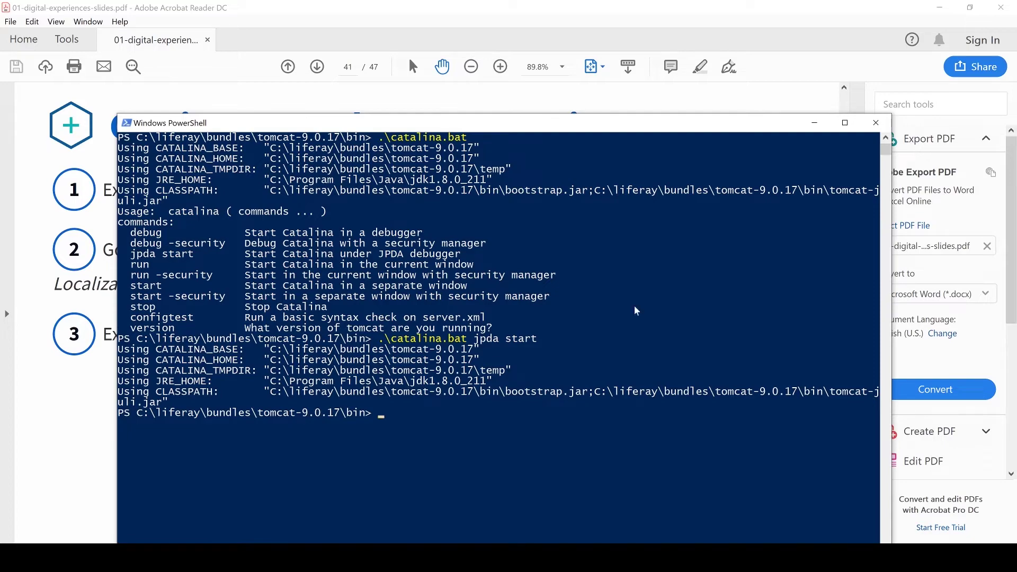
click(845, 122)
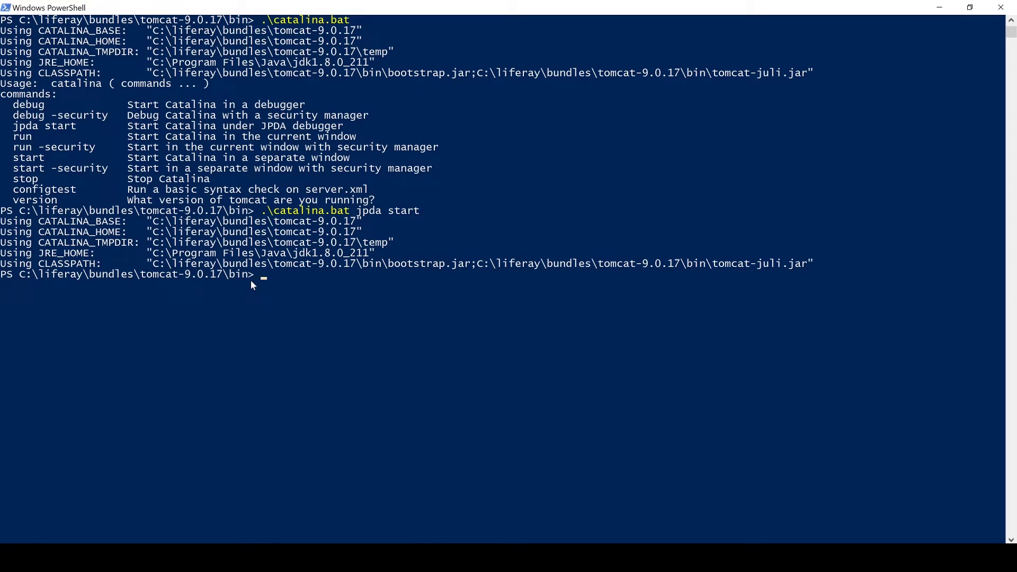
key(Up)
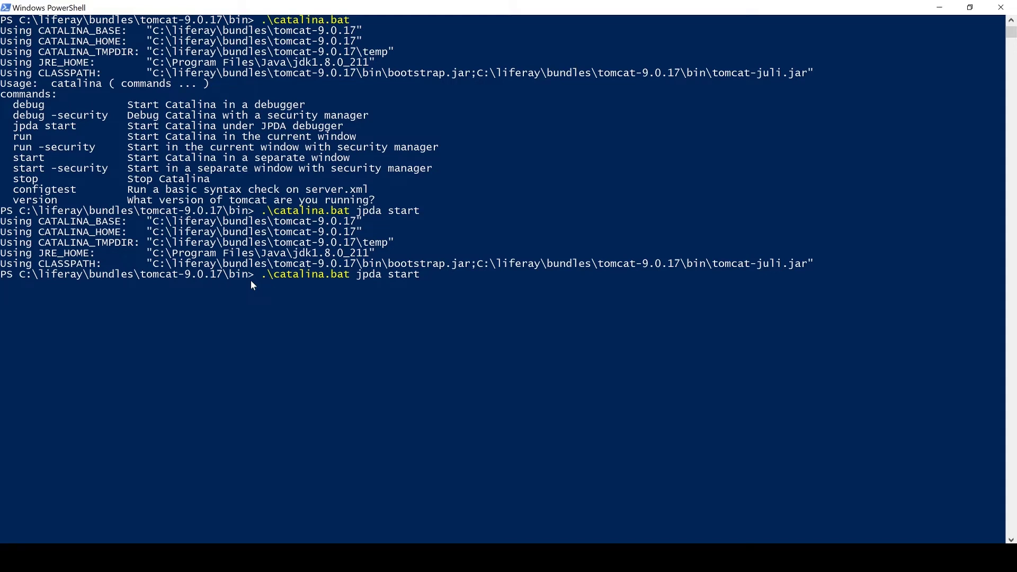
key(Return)
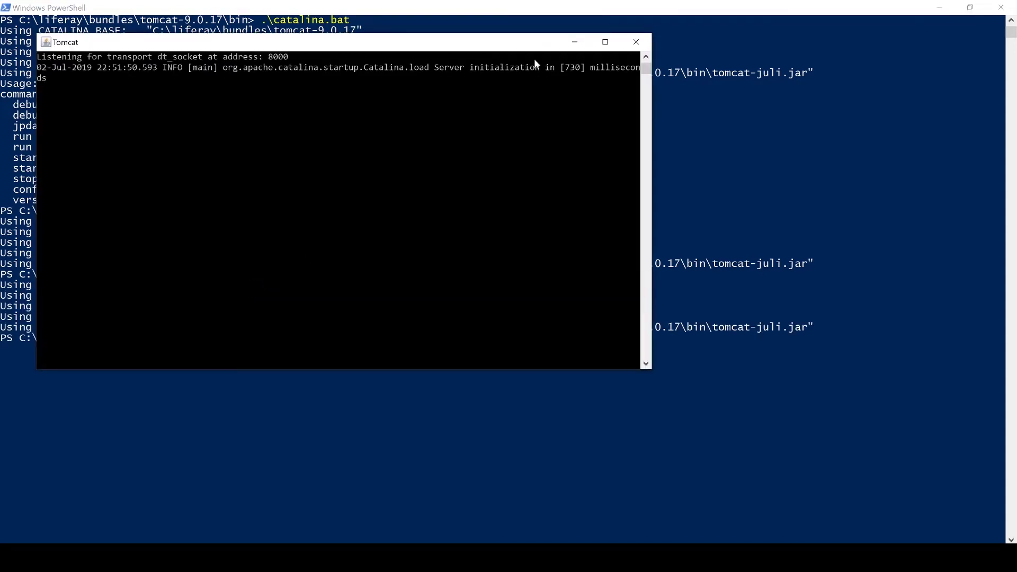
Maximize the Tomcat console, check the log for server startup, then switch to the browser's setup page.
click(614, 45)
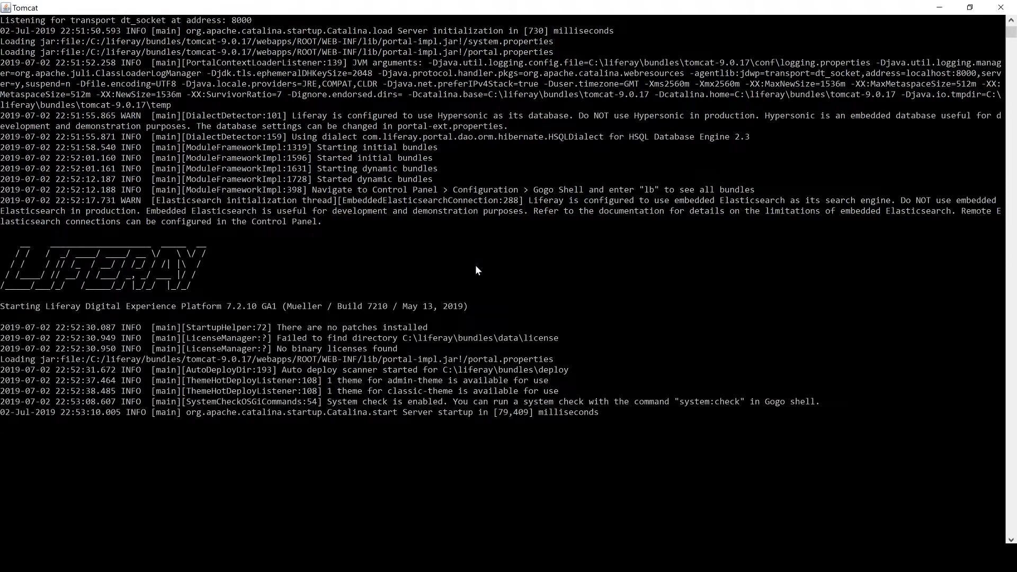
scroll(469, 244, down, 1)
scroll(1008, 36, up, 1)
mouse_move(83, 558)
click(83, 495)
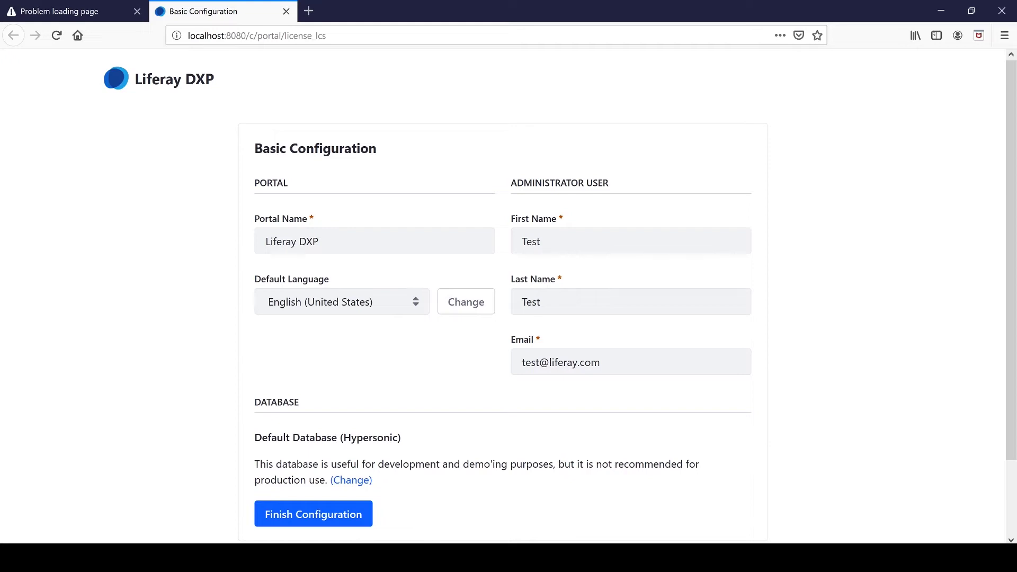
Replace the placeholder administrator first name, last name and e-mail with the administrator's details.
click(540, 241)
key(BackSpace)
key(BackSpace)
key(BackSpace)
key(BackSpace)
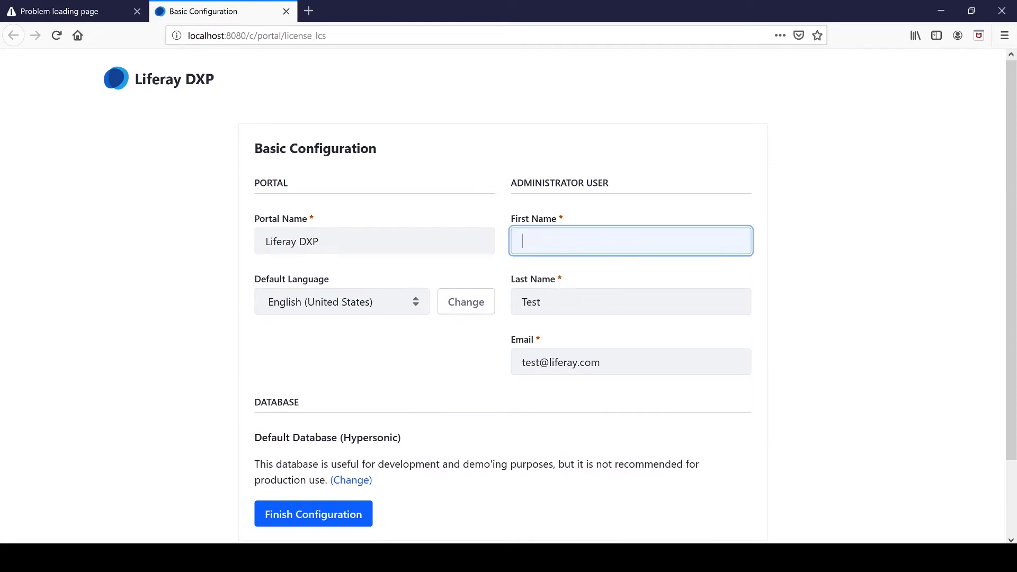
key(Tab)
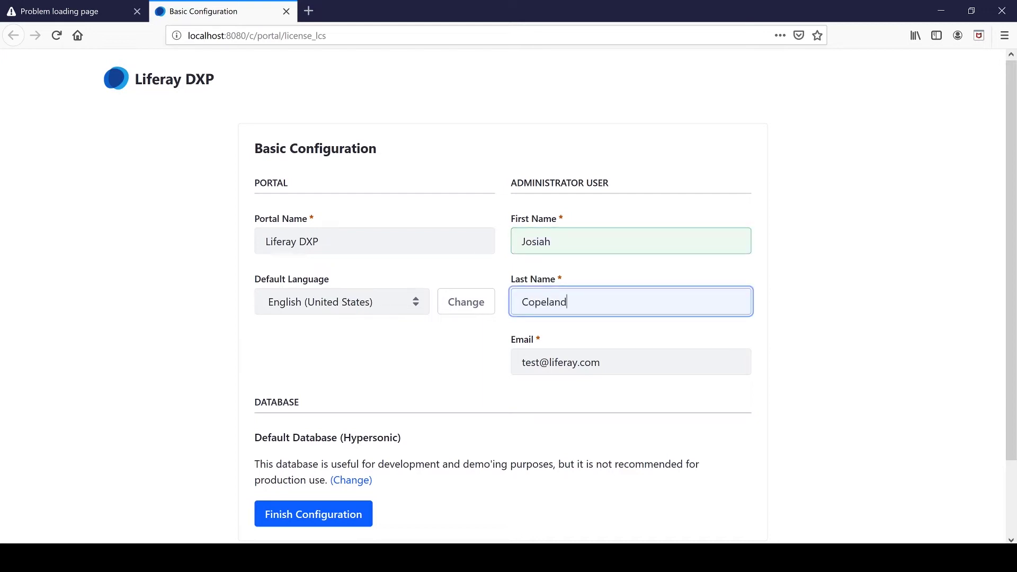
key(Tab)
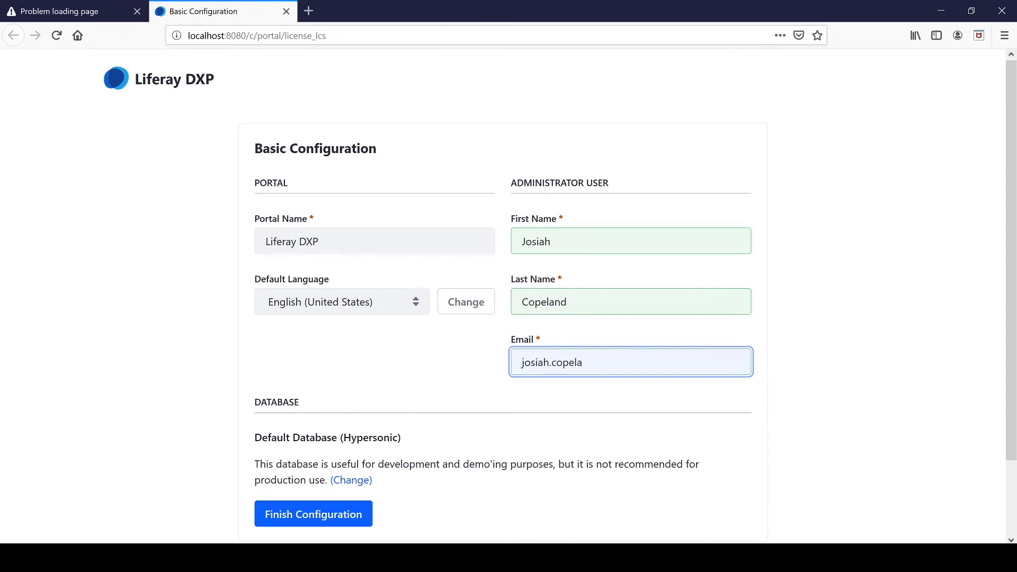
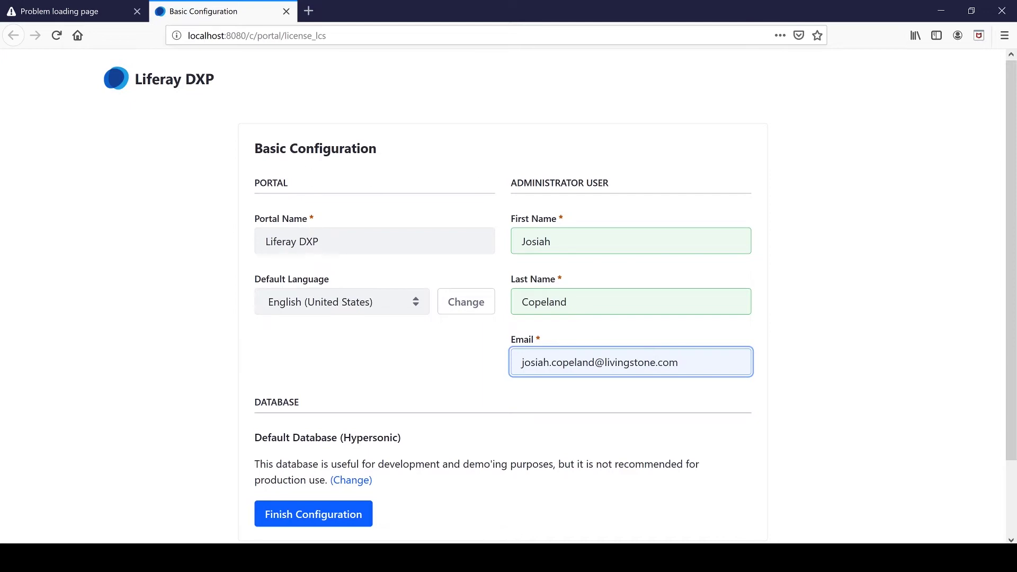
Set the portal name to 'Livingstone Hotels & Resorts' and click Finish Configuration.
click(329, 241)
key(BackSpace)
key(BackSpace)
key(BackSpace)
key(BackSpace)
key(BackSpace)
key(BackSpace)
key(BackSpace)
key(BackSpace)
key(BackSpace)
key(BackSpace)
key(BackSpace)
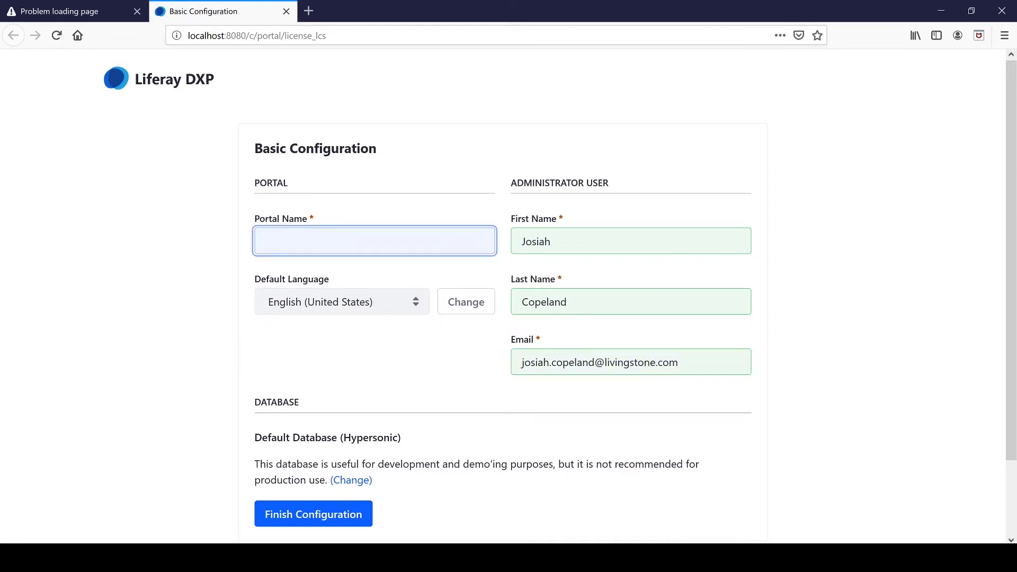
text(Living)
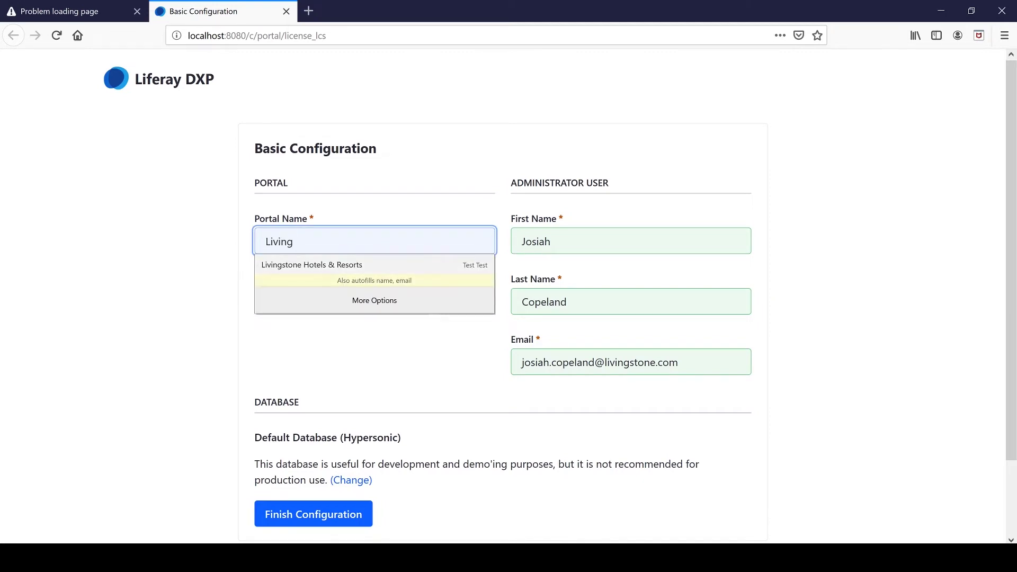
key(Down)
key(Return)
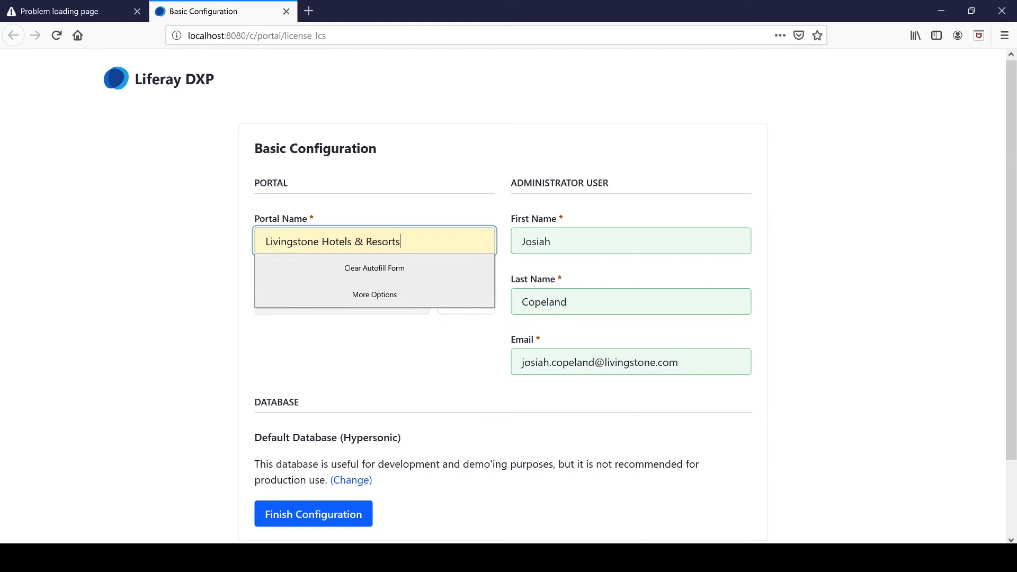
key(Escape)
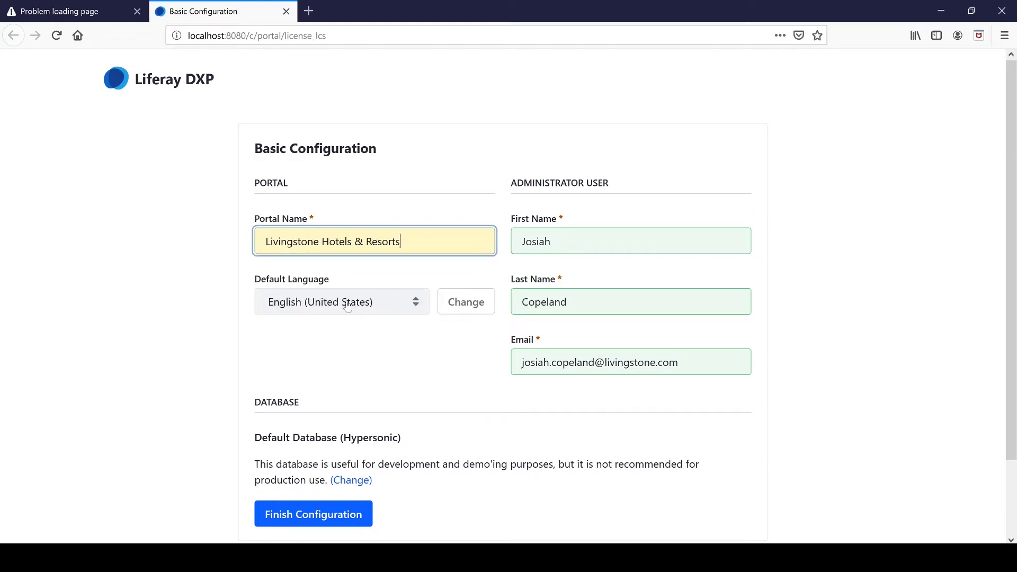
scroll(370, 290, down, 3)
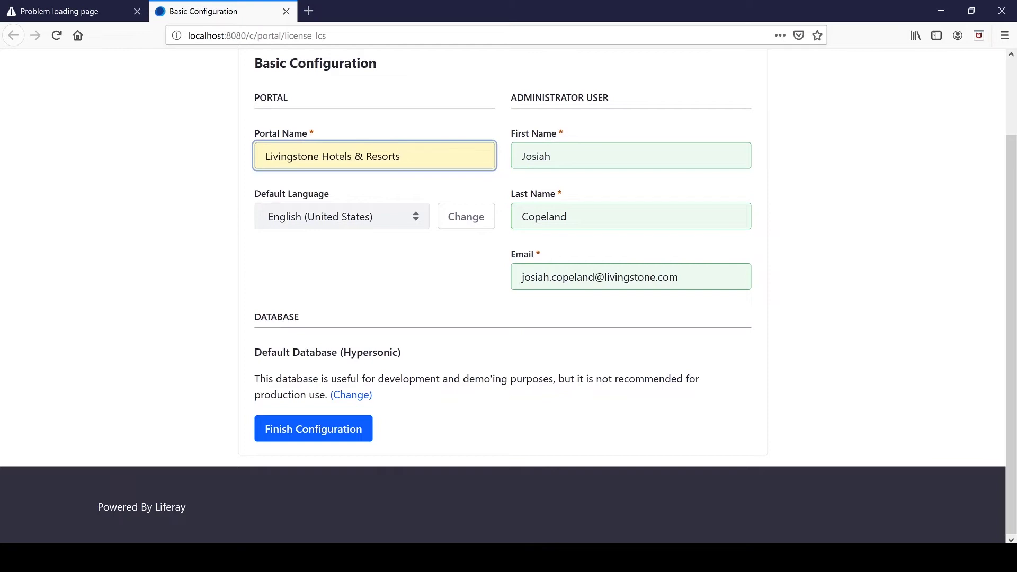
click(360, 429)
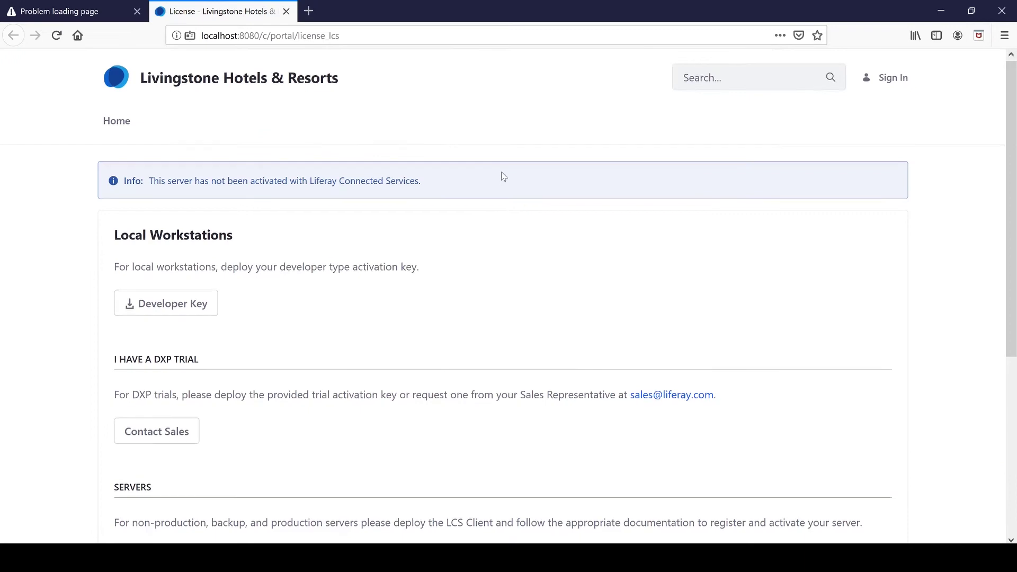
Scroll through the License page showing the server is not yet activated.
scroll(504, 177, down, 5)
scroll(504, 181, up, 5)
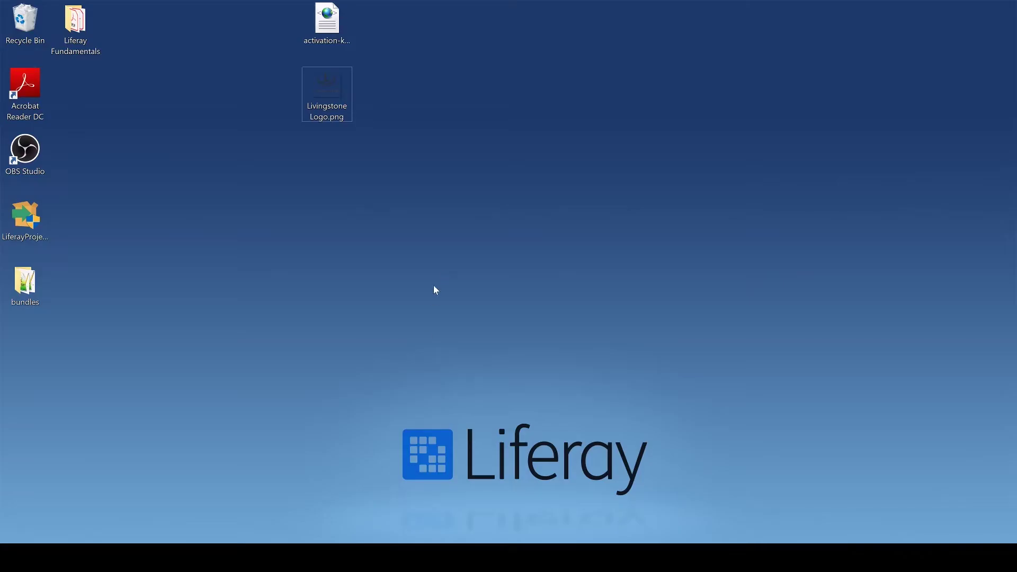
Paste the desktop activation key XML into C:\liferay\bundles\deploy to register the license.
click(327, 21)
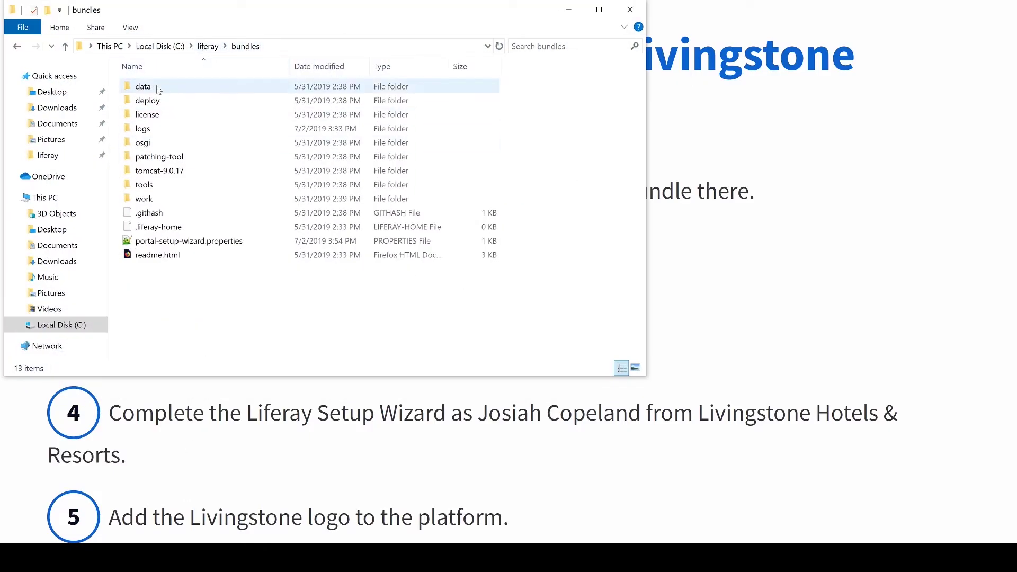
double_click(151, 101)
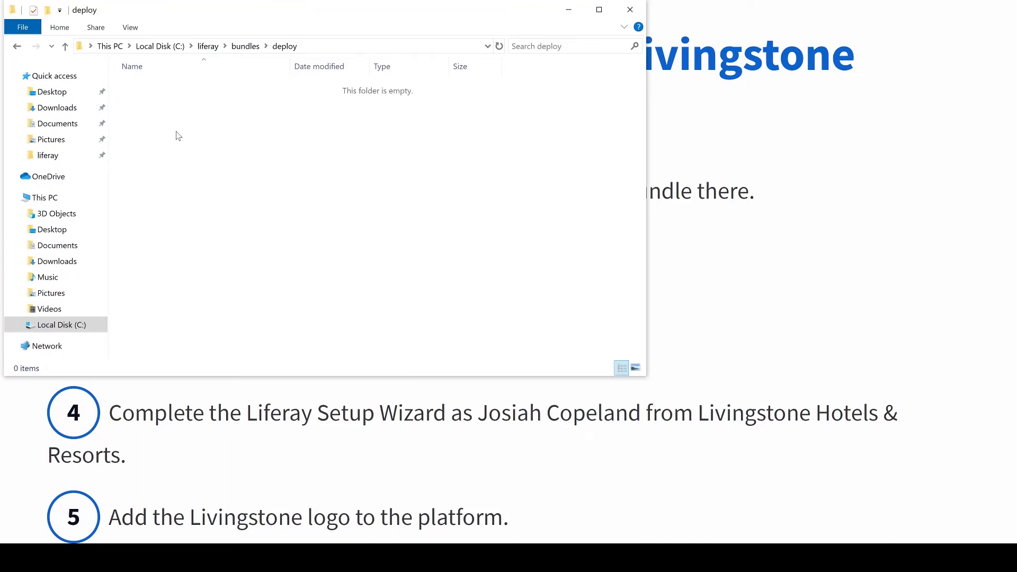
key(ctrl+v)
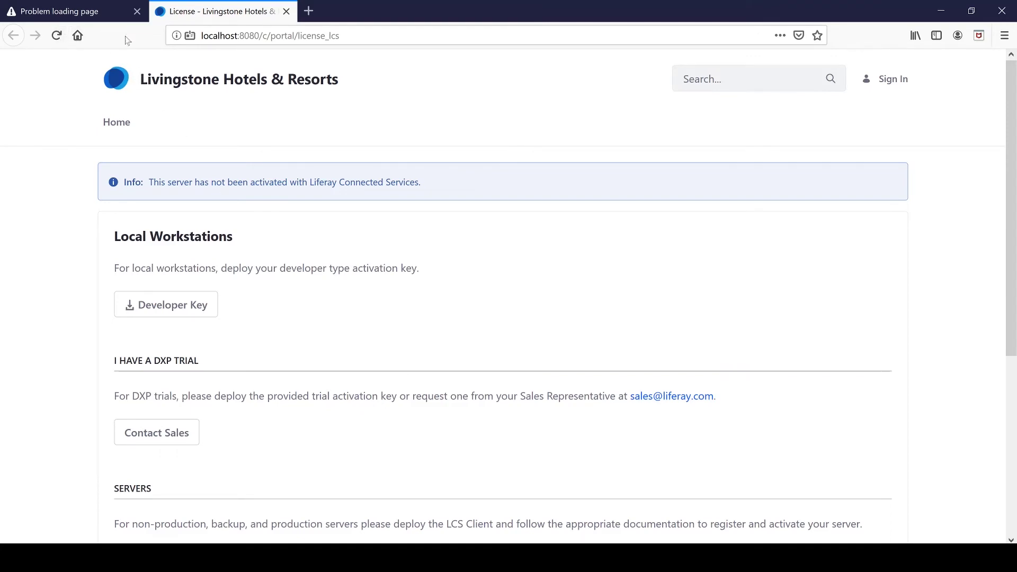
Load localhost:8080 and accept the terms of use.
click(239, 36)
text(localhost:8080)
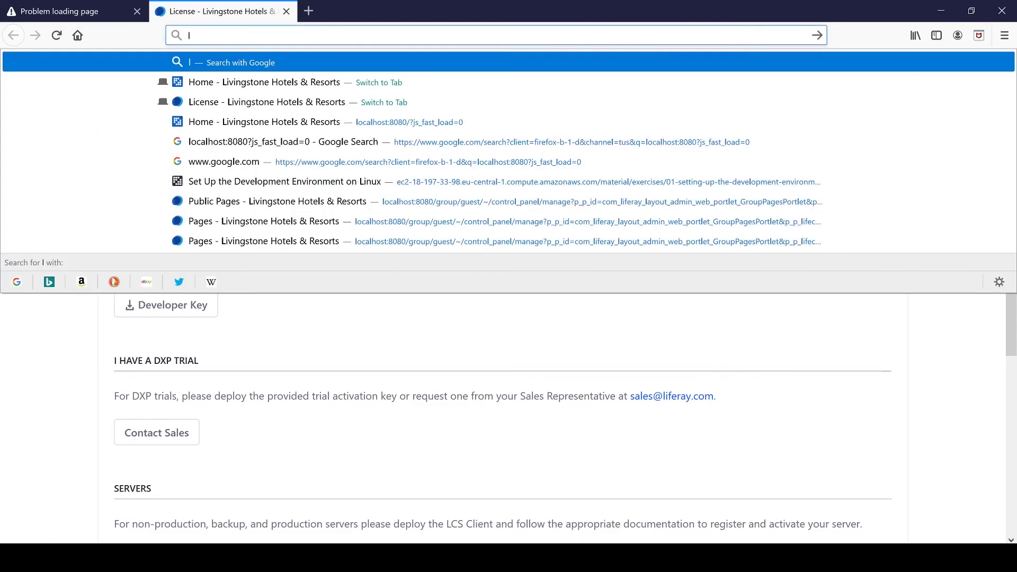
key(Return)
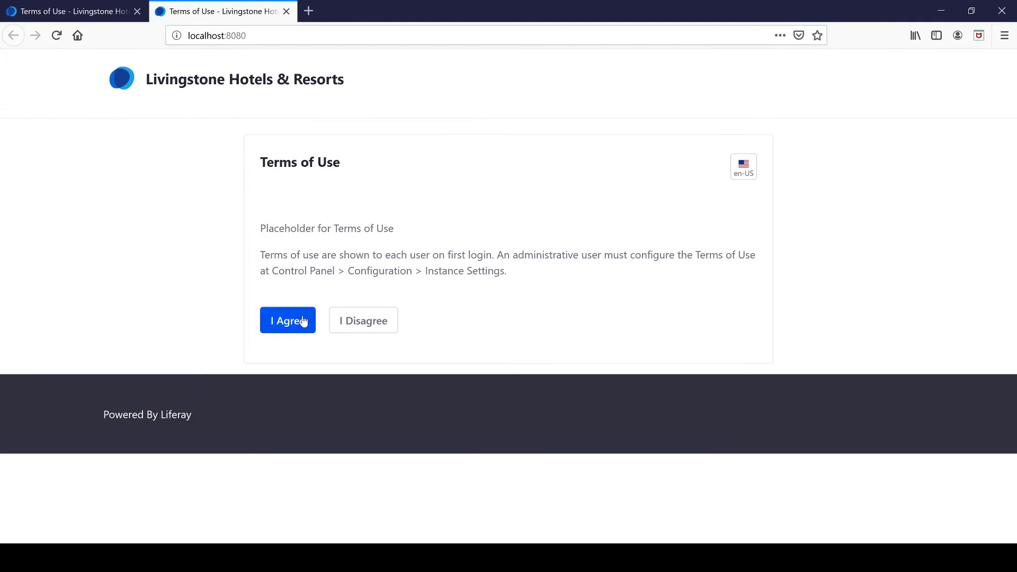
click(303, 322)
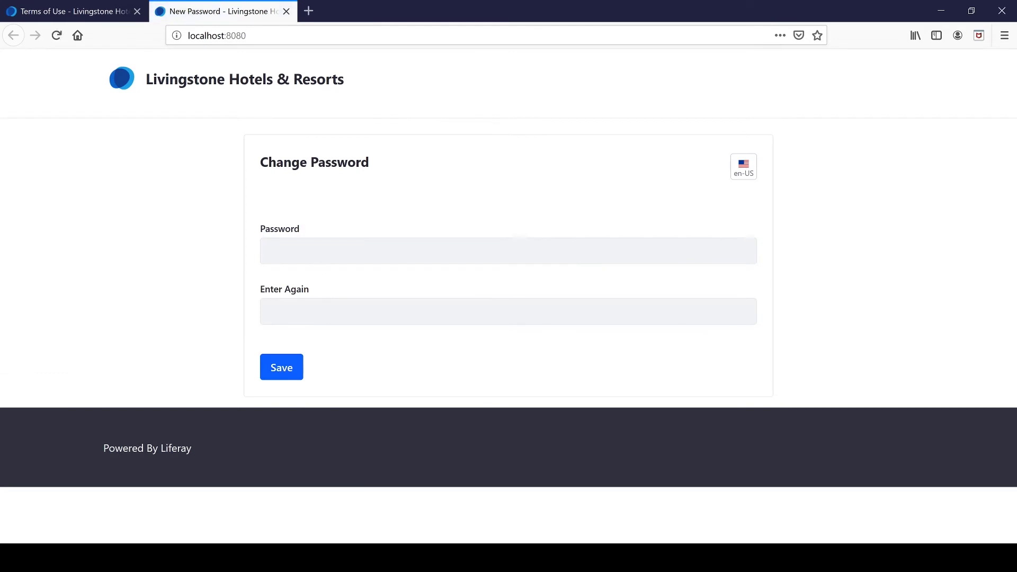
Enter and confirm a new administrator password, decline browser saving, and type the reminder answer.
text(•)
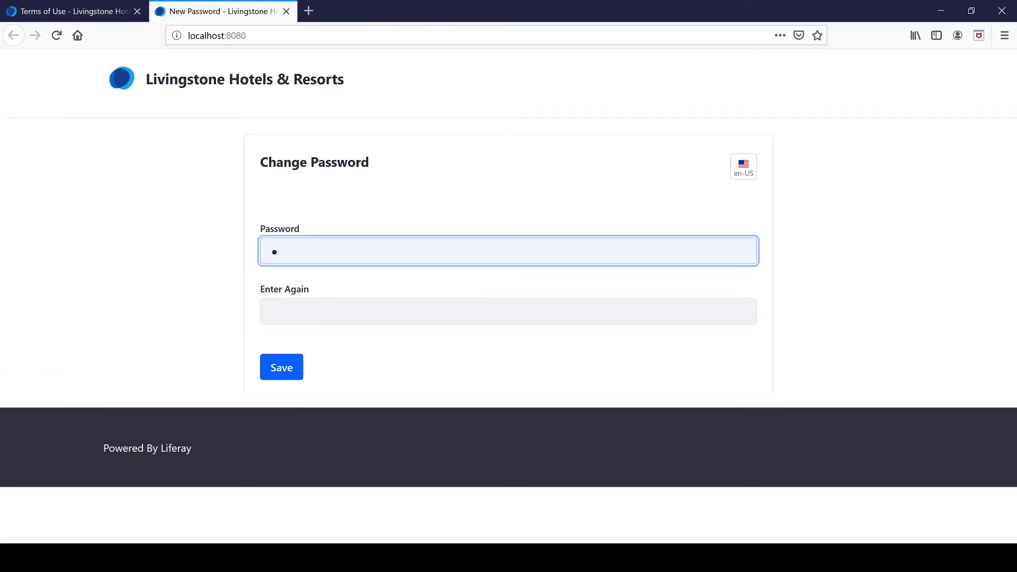
click(271, 312)
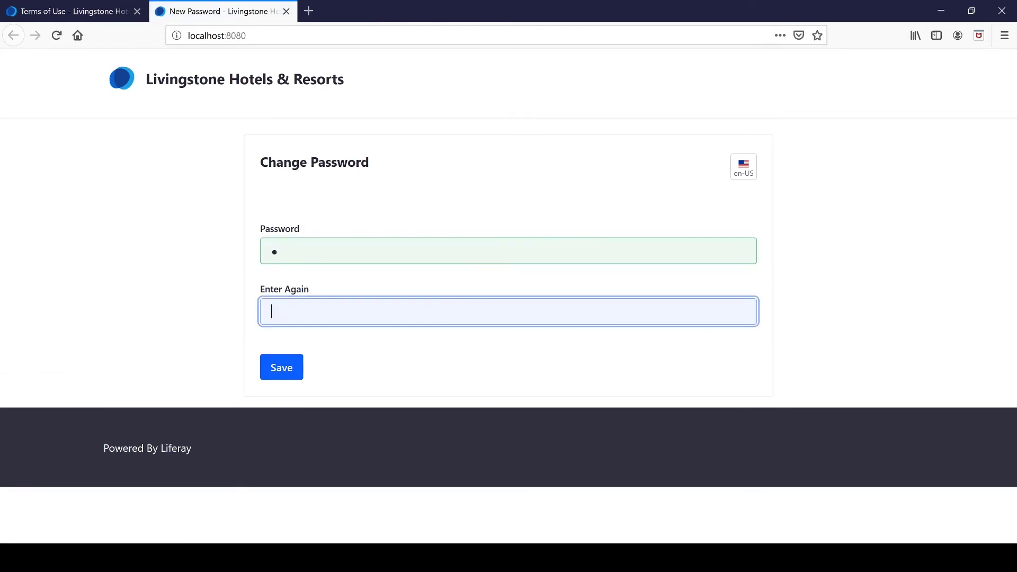
click(288, 366)
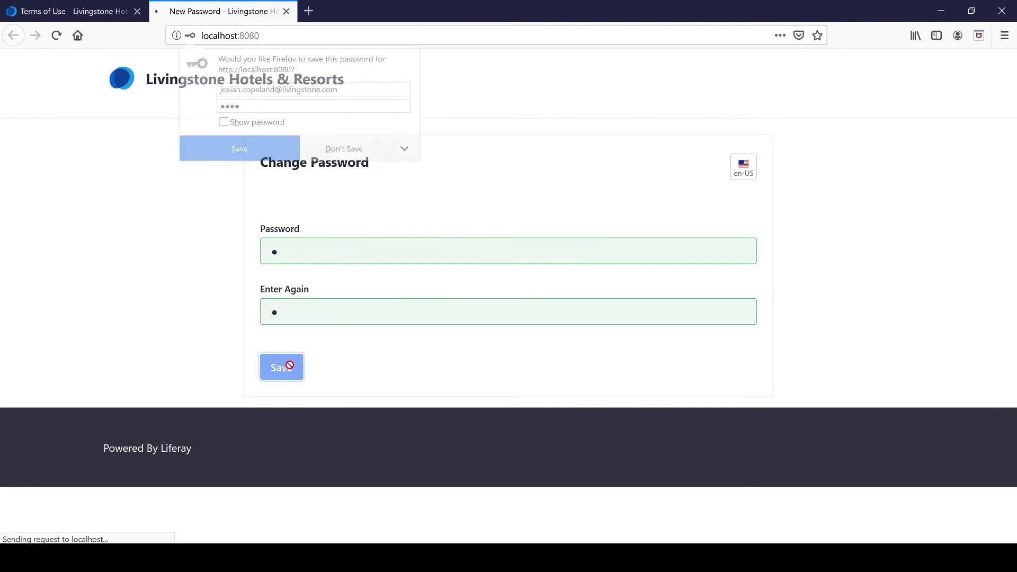
click(344, 149)
click(310, 306)
text(a)
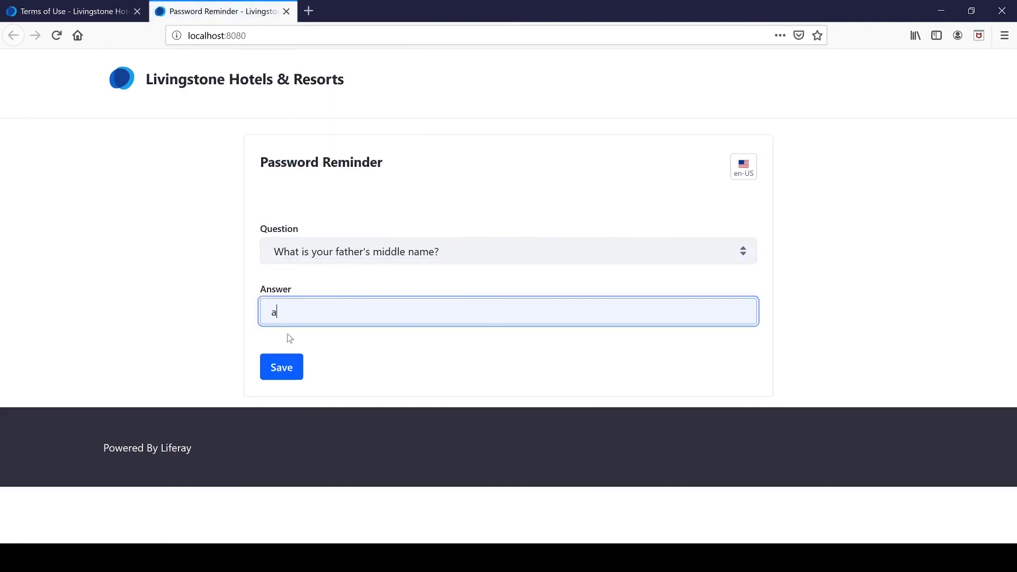
Submit the reminder answer, sign out, and sign back in with the corrected e-mail domain and password.
click(279, 368)
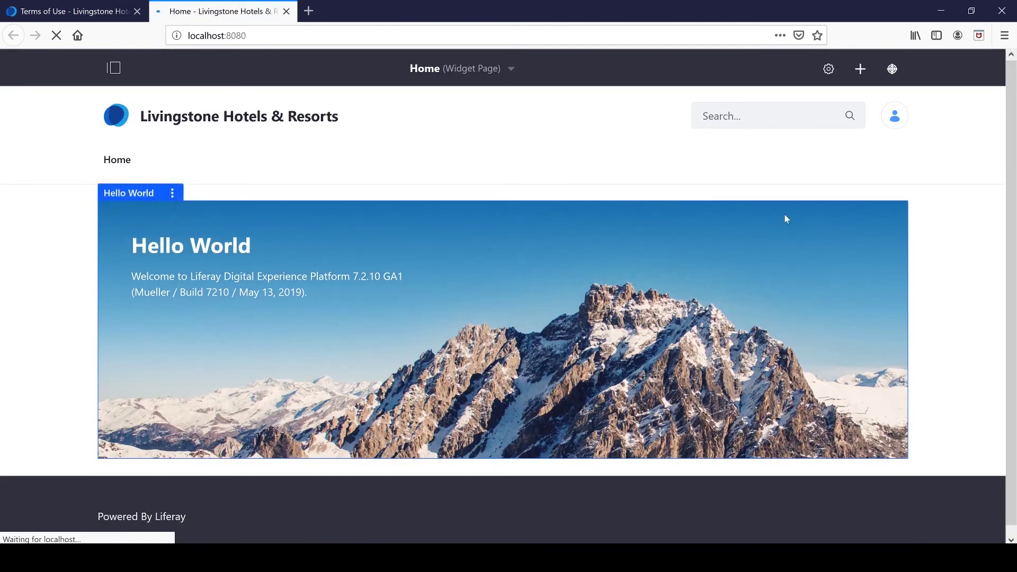
click(891, 116)
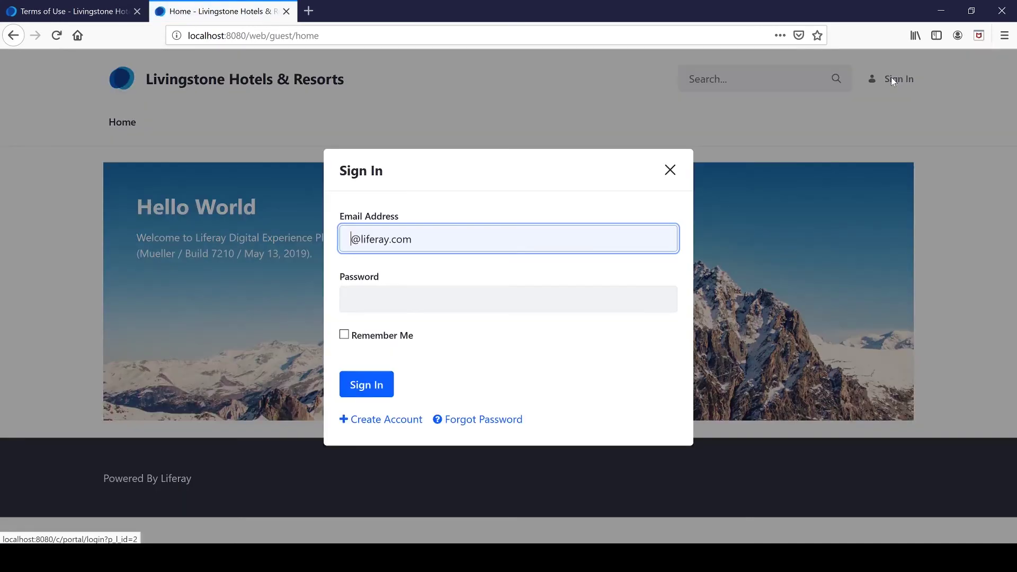
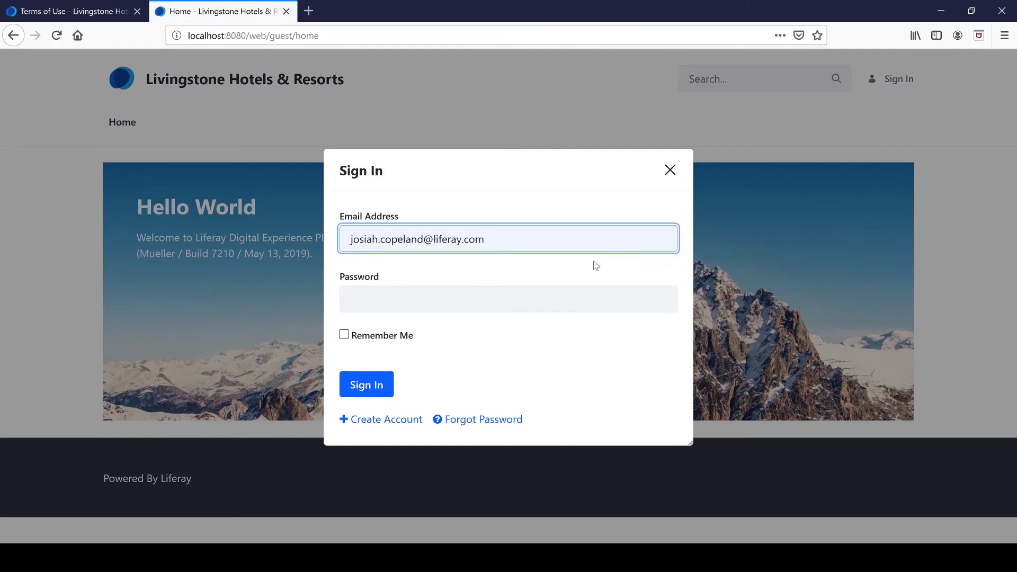
key(ctrl+Right)
key(ctrl+BackSpace)
text(livingstone)
key(Tab)
text(test)
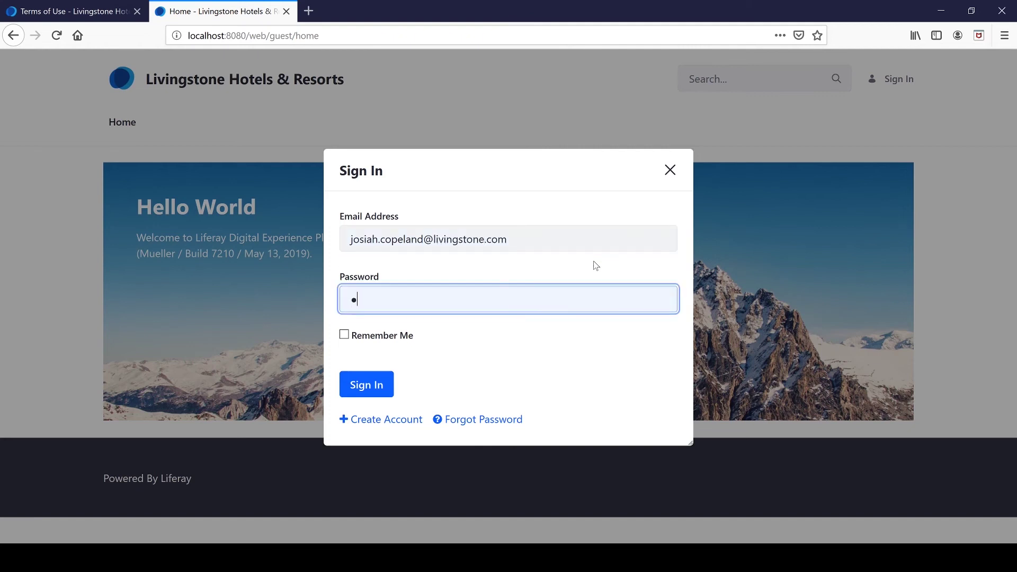
click(383, 377)
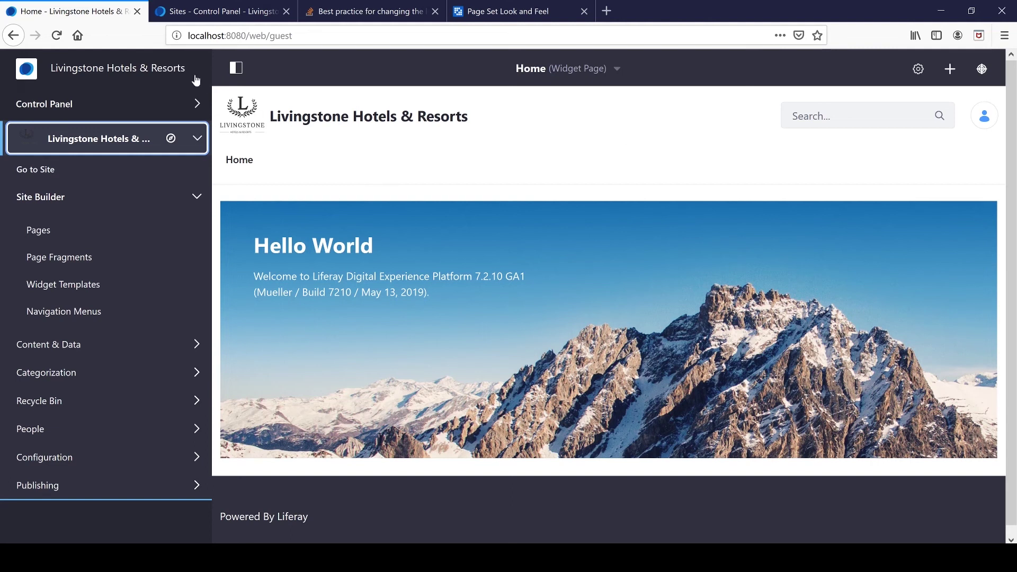
In the Livingstone Hotels & Resorts site menu, go to Site Builder > Pages.
click(236, 67)
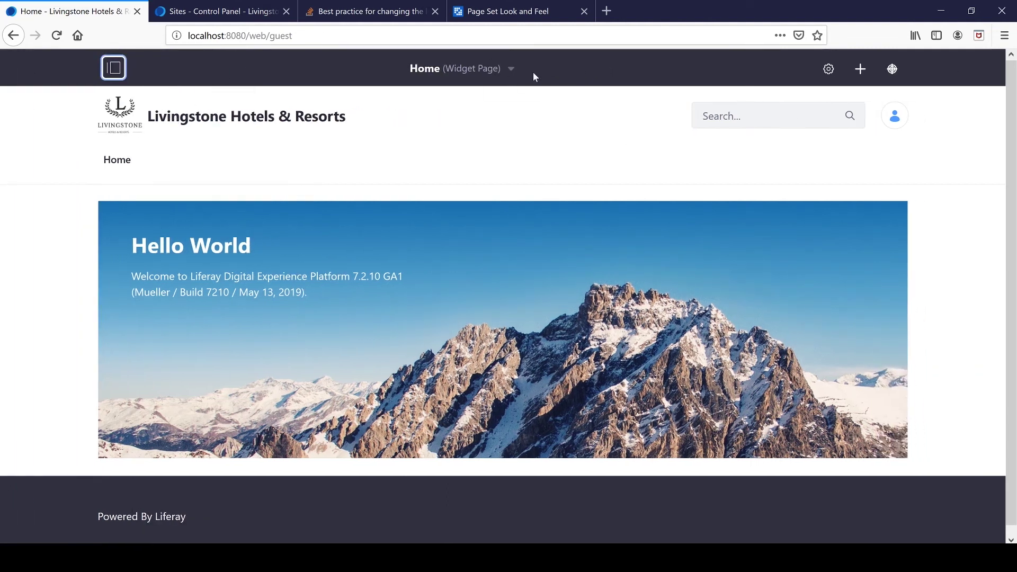
click(109, 69)
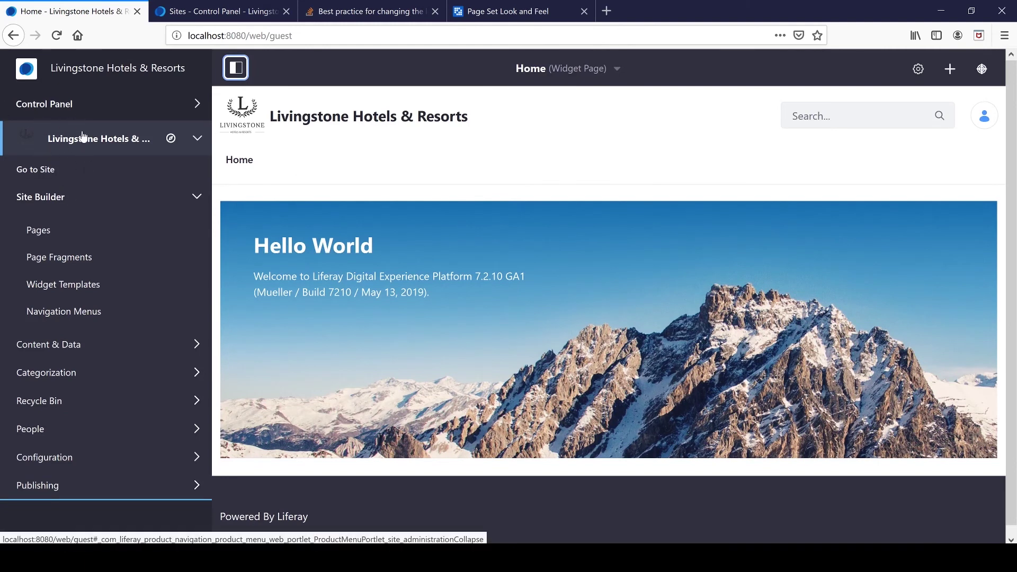
click(195, 139)
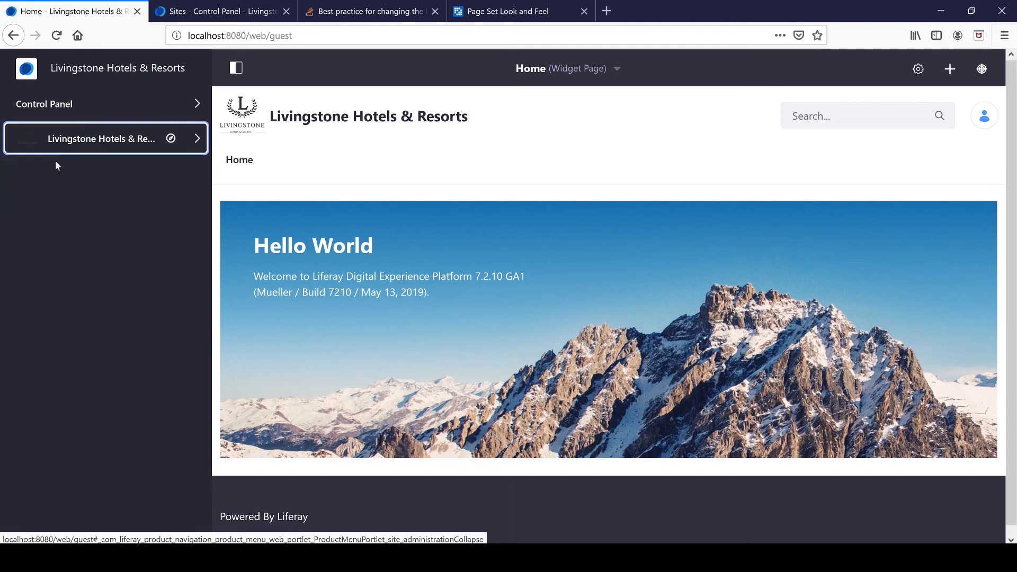
click(197, 140)
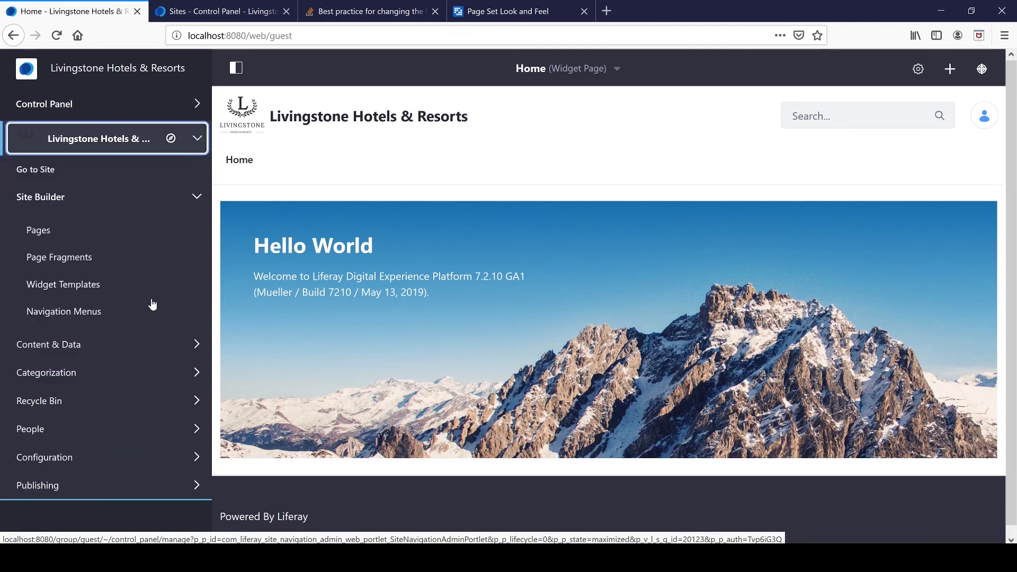
click(41, 230)
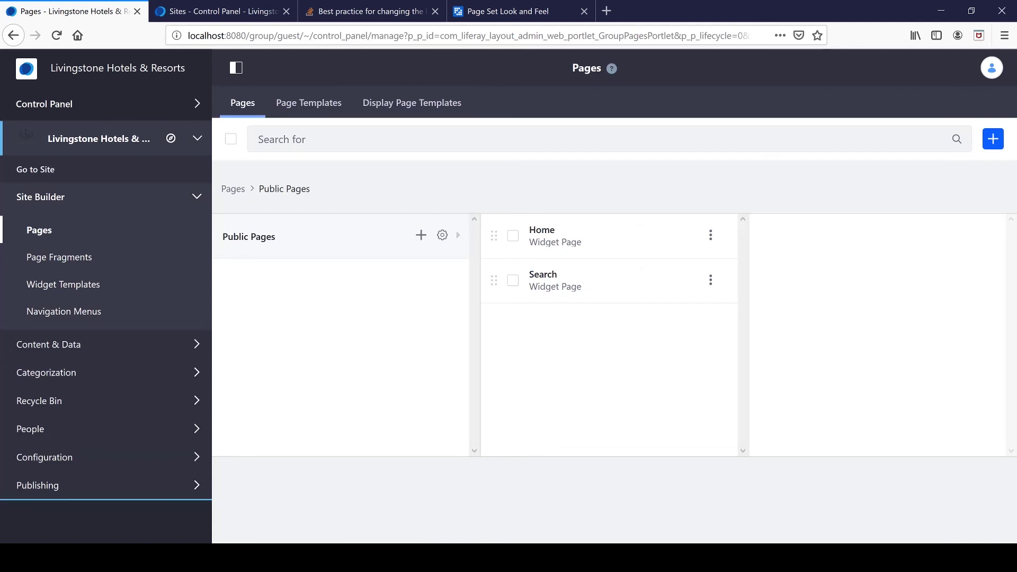
Open the Public Pages configuration and scroll down to its Logo section.
click(443, 236)
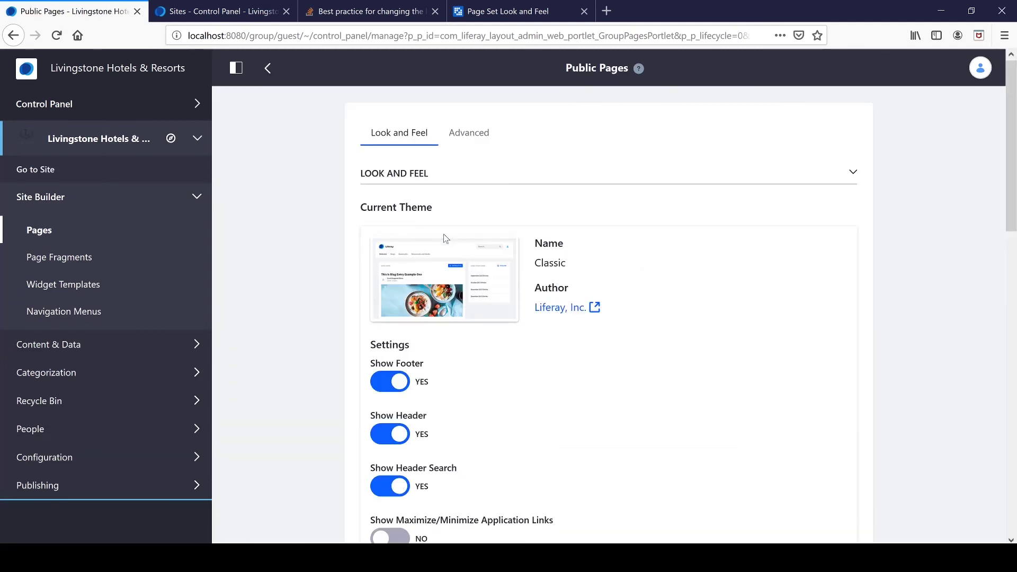
scroll(453, 307, down, 6)
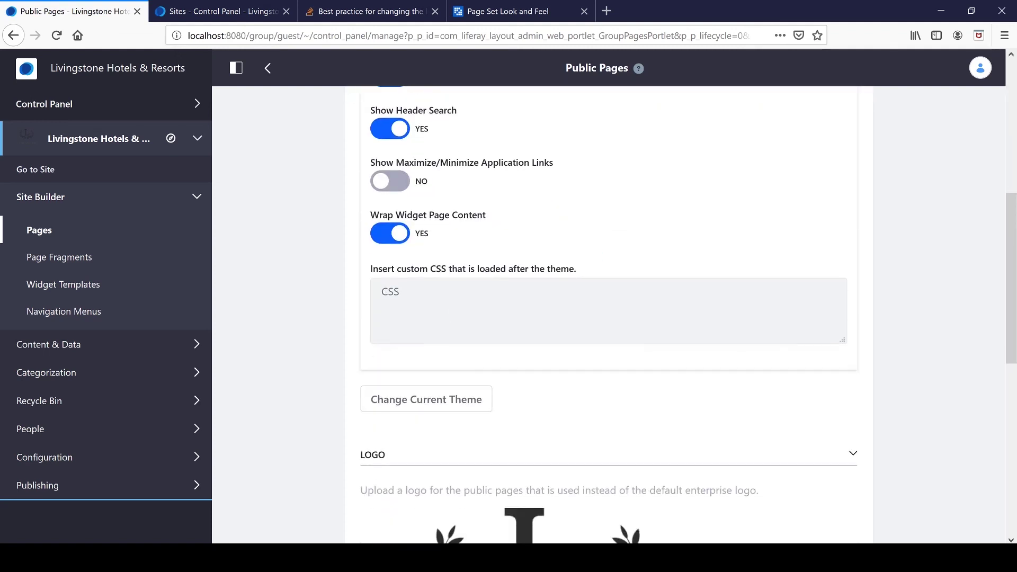
scroll(454, 307, up, 6)
click(479, 133)
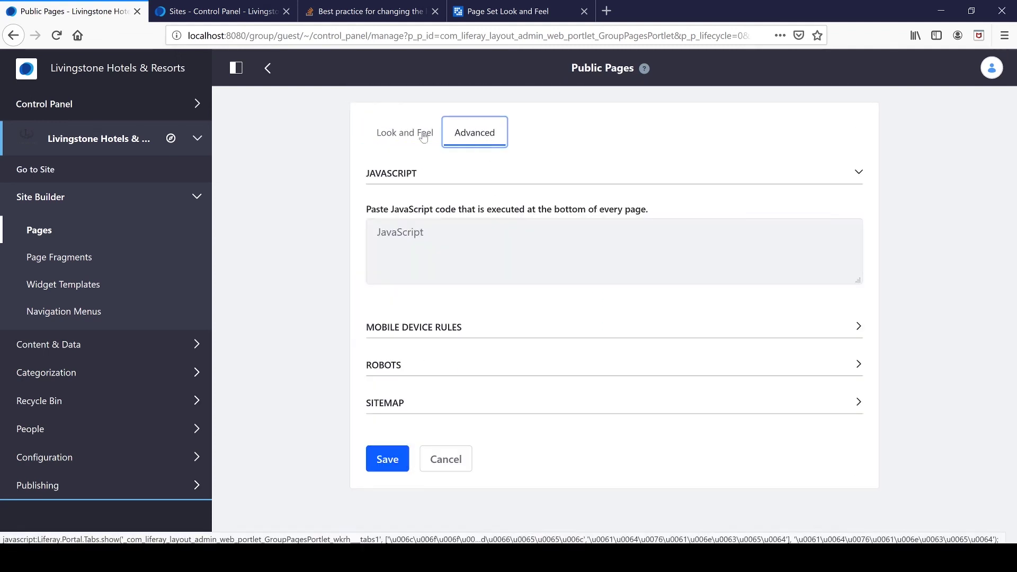
click(414, 137)
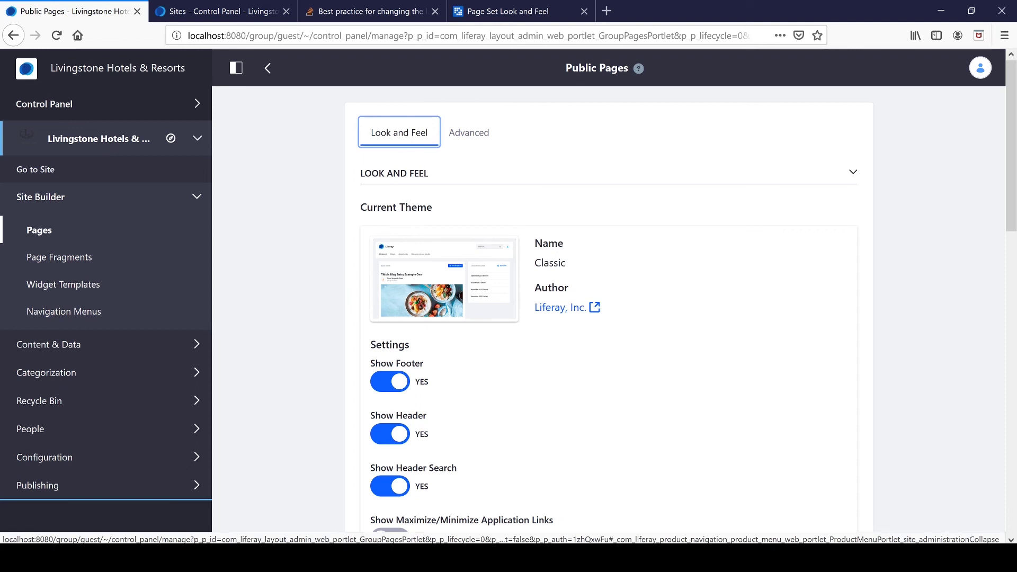
scroll(507, 322, down, 7)
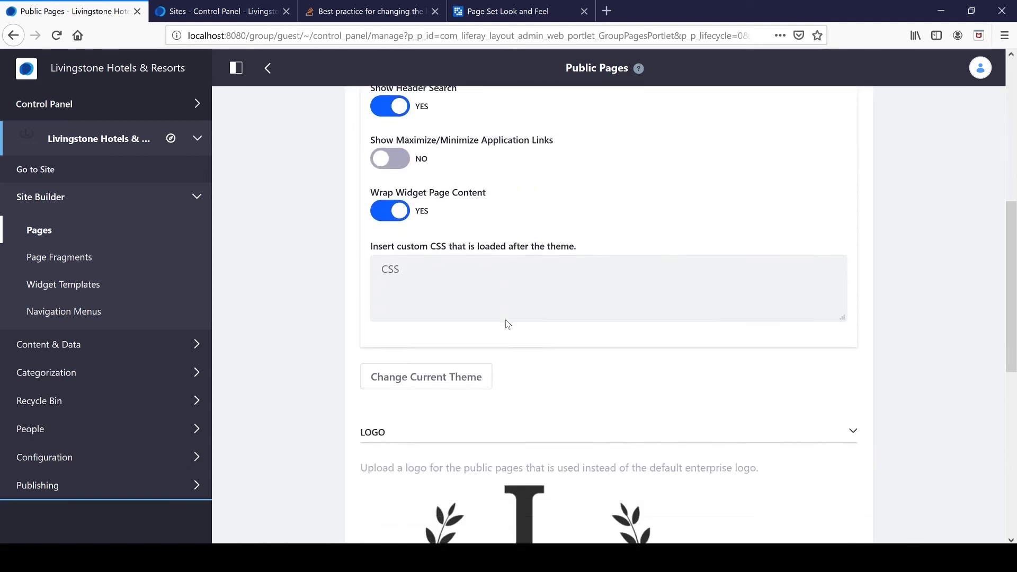
scroll(507, 325, down, 6)
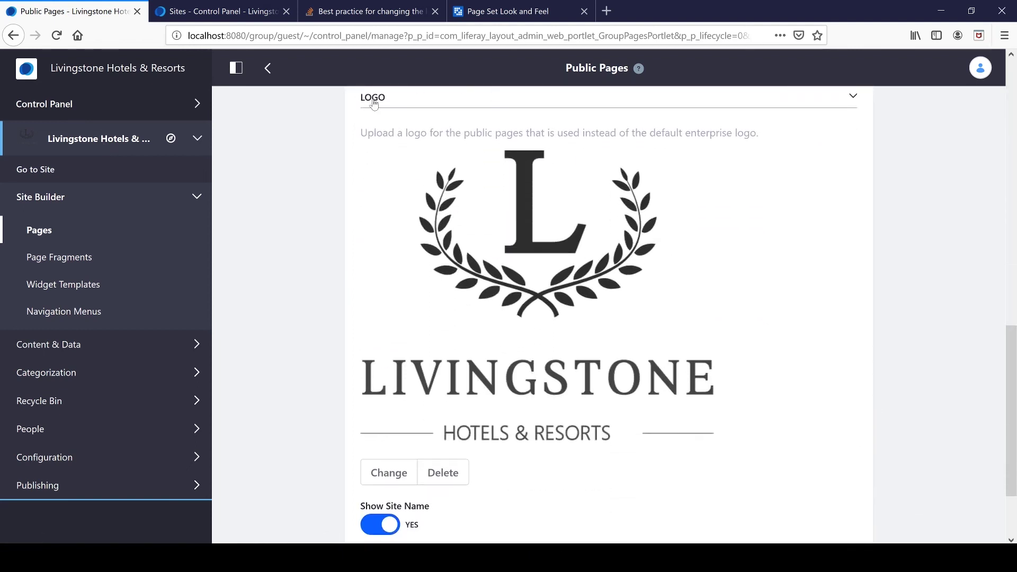
scroll(456, 278, down, 2)
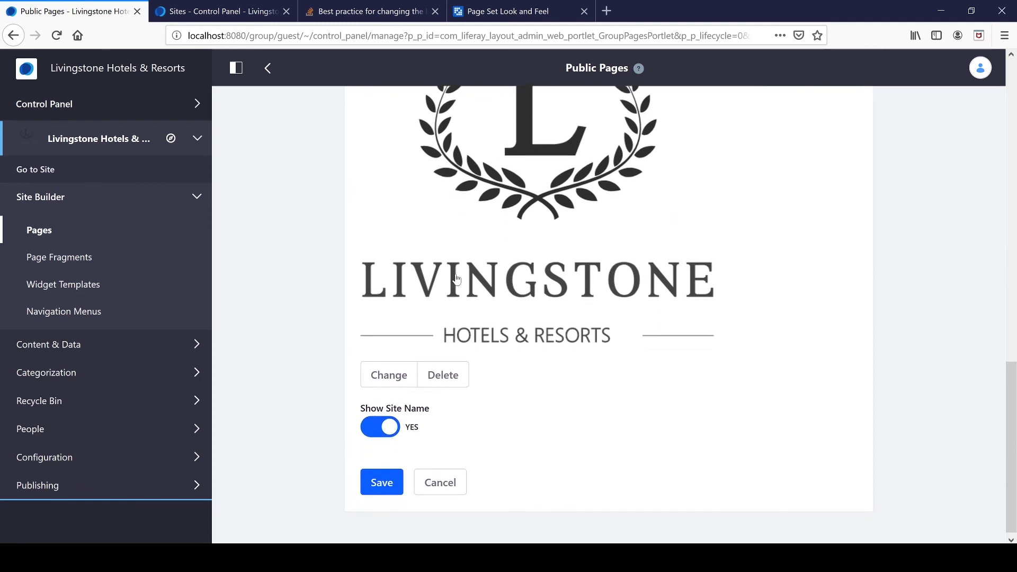
Change the logo to the Livingstone image, confirm it with Done, and save.
click(384, 370)
scroll(365, 360, down, 2)
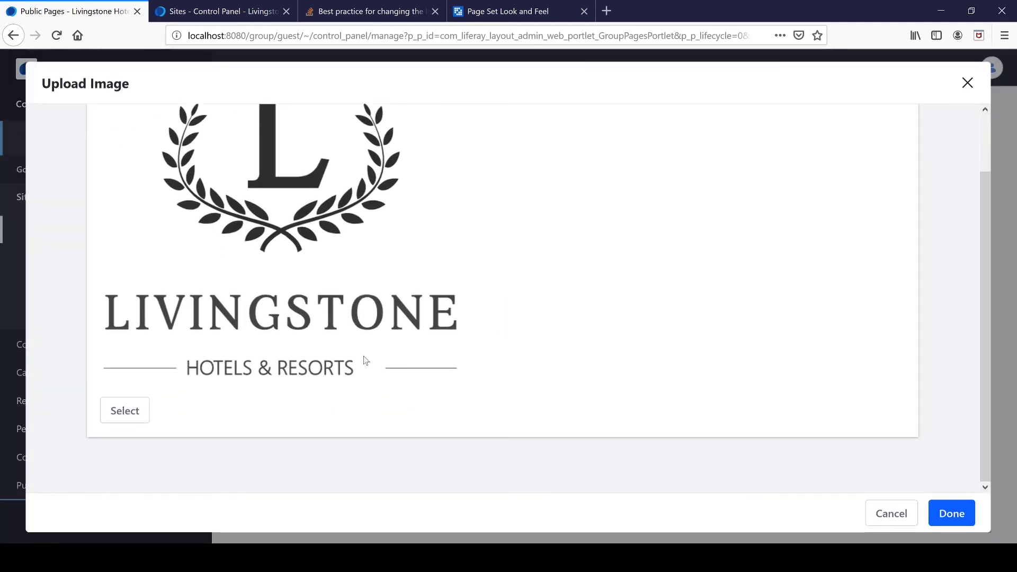
scroll(366, 360, up, 2)
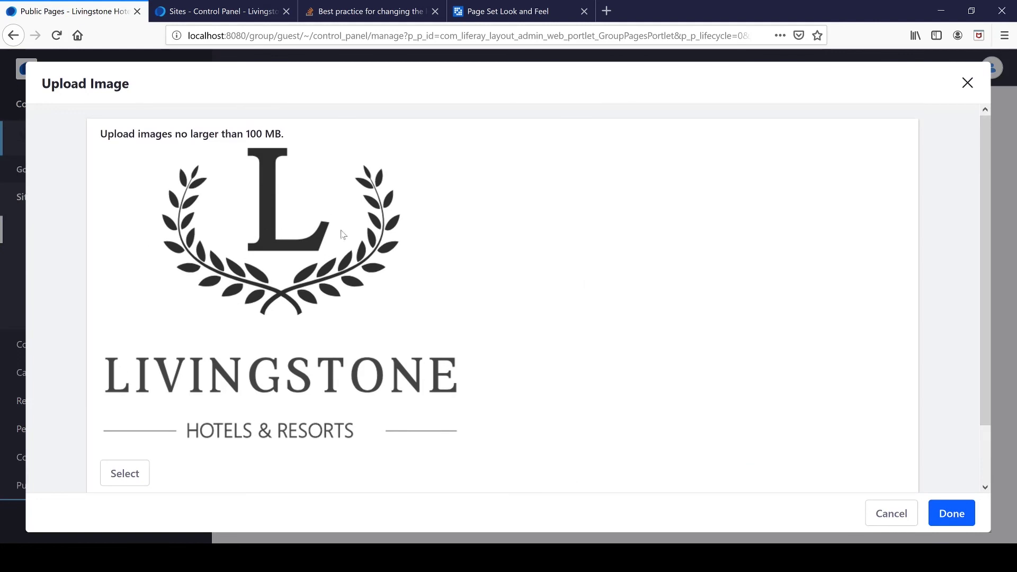
scroll(379, 276, down, 2)
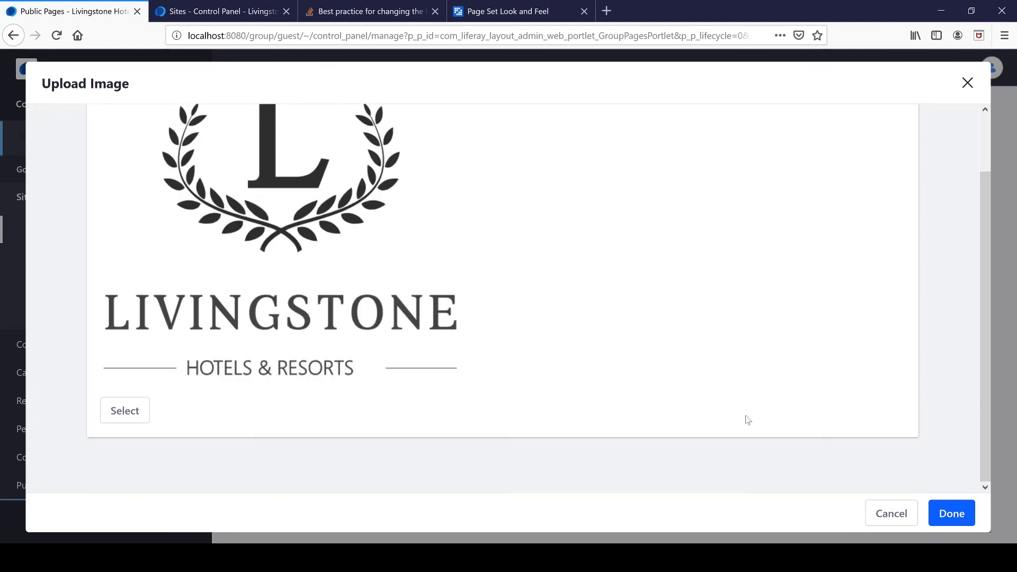
click(960, 515)
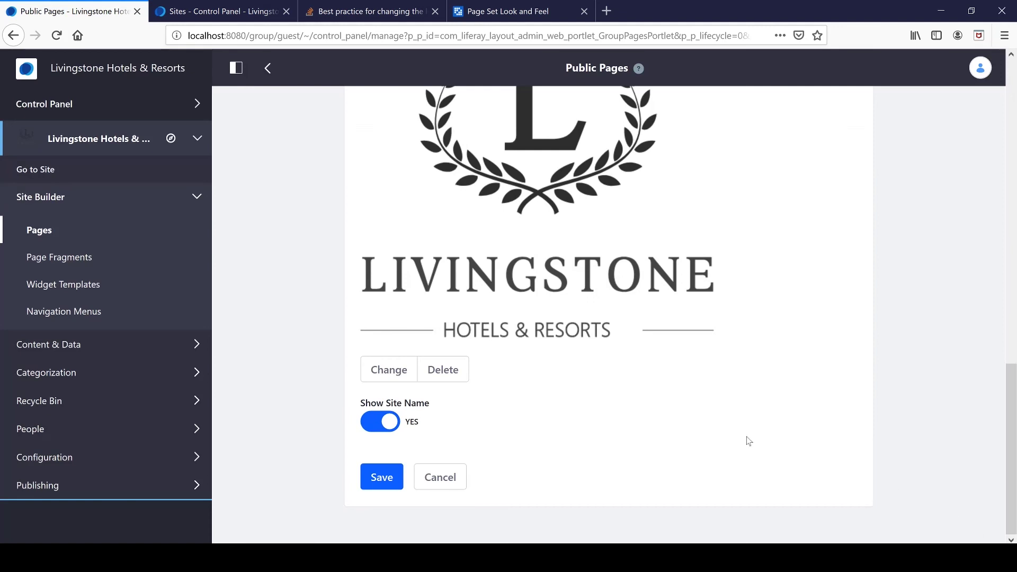
click(381, 477)
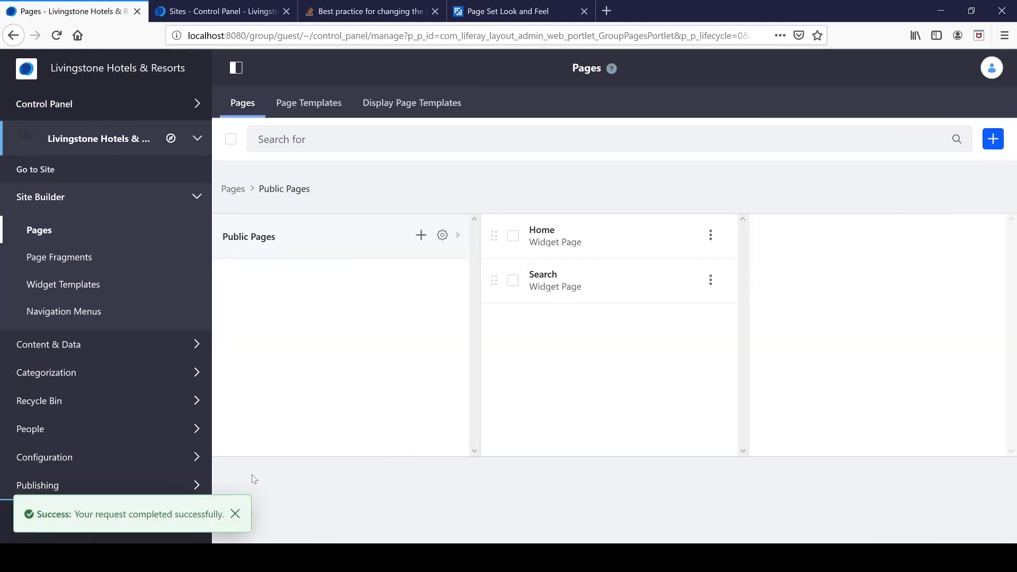
Dismiss the success alert and switch to the Livingstone Hotels & Resorts site via the site selector.
click(235, 514)
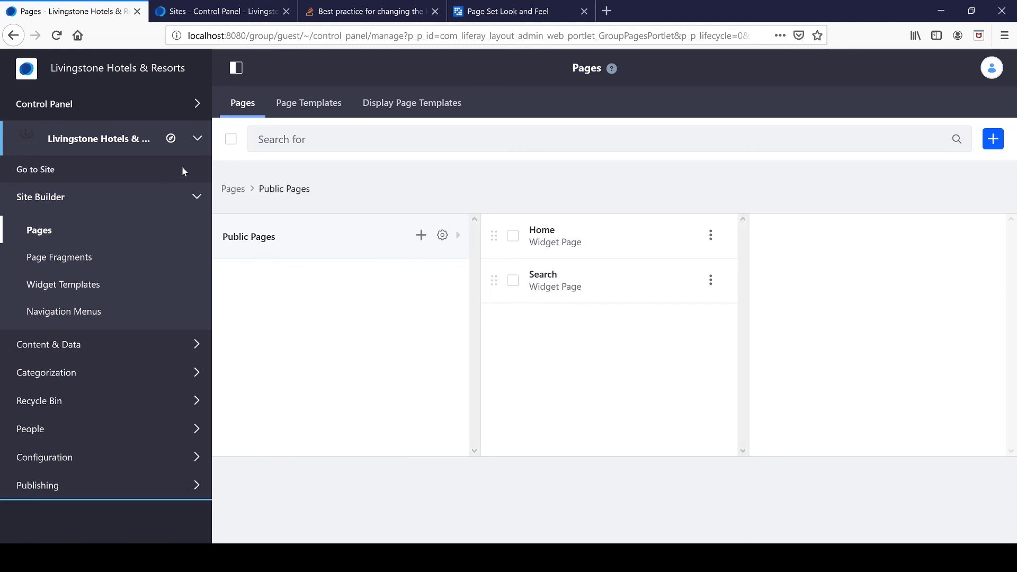
click(135, 142)
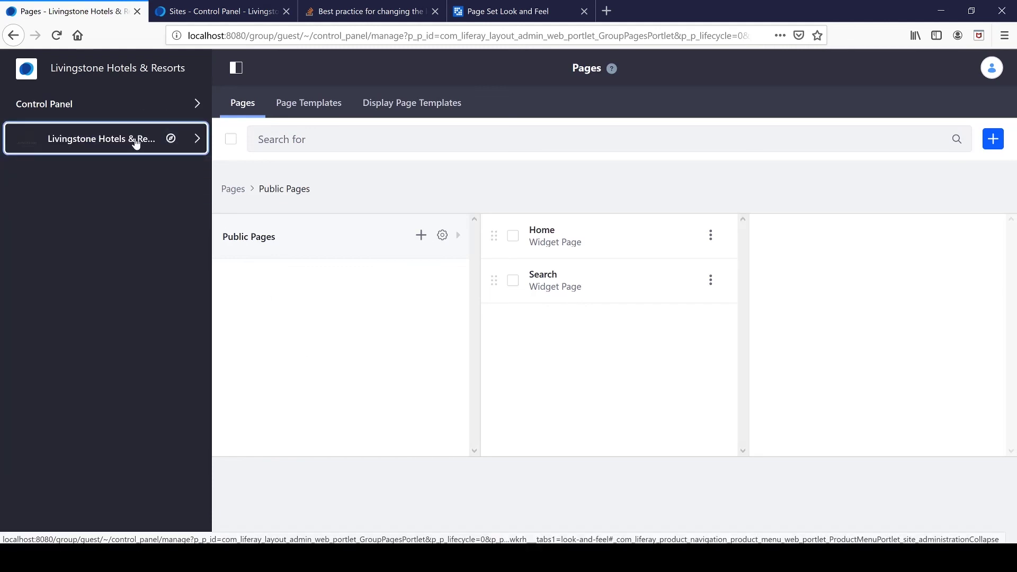
click(170, 139)
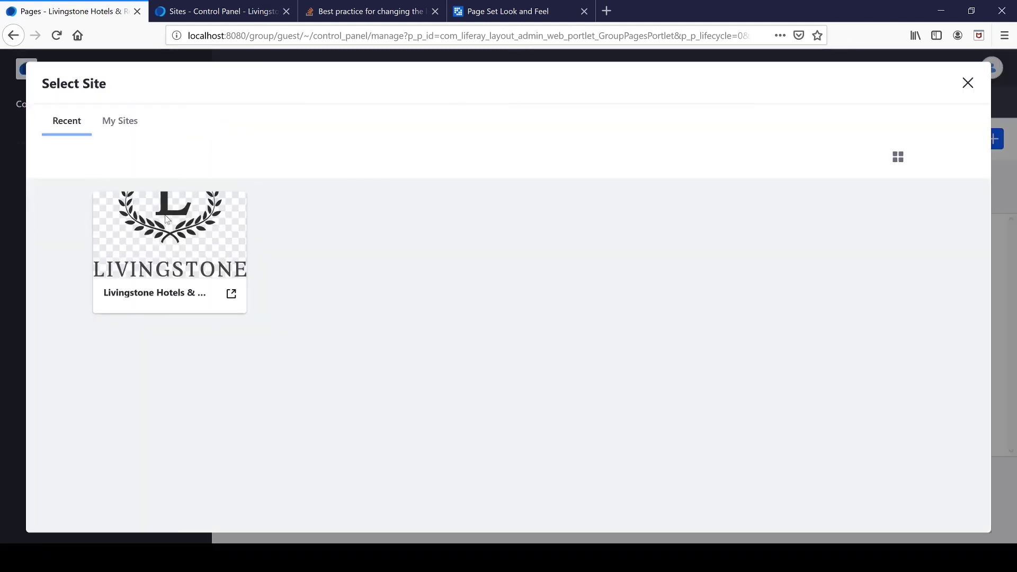
click(178, 293)
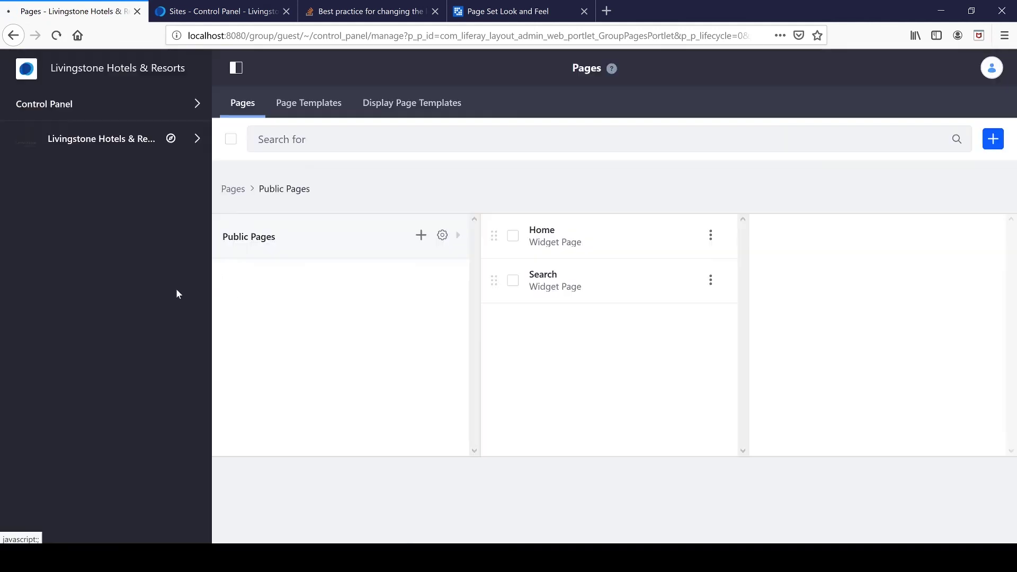